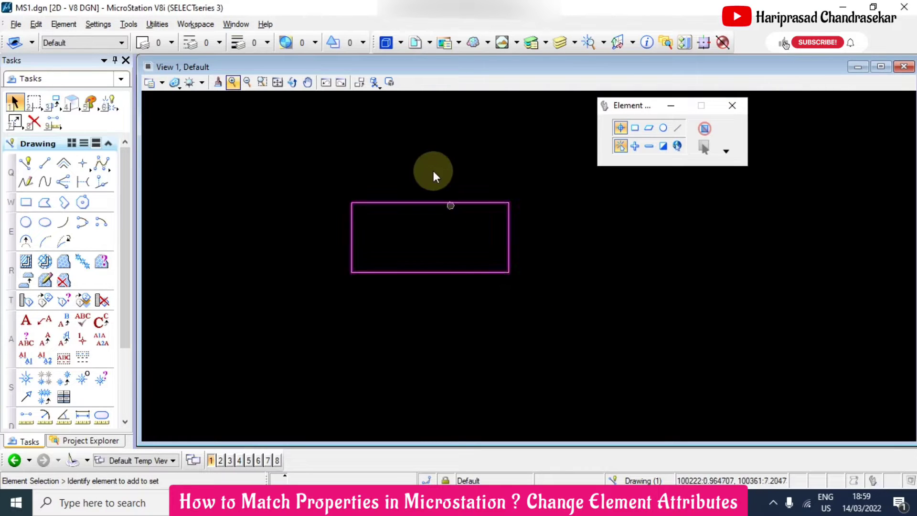
- Set the existing rectangle's line weight to 3
middle_click_drag(434, 170, 354, 160)
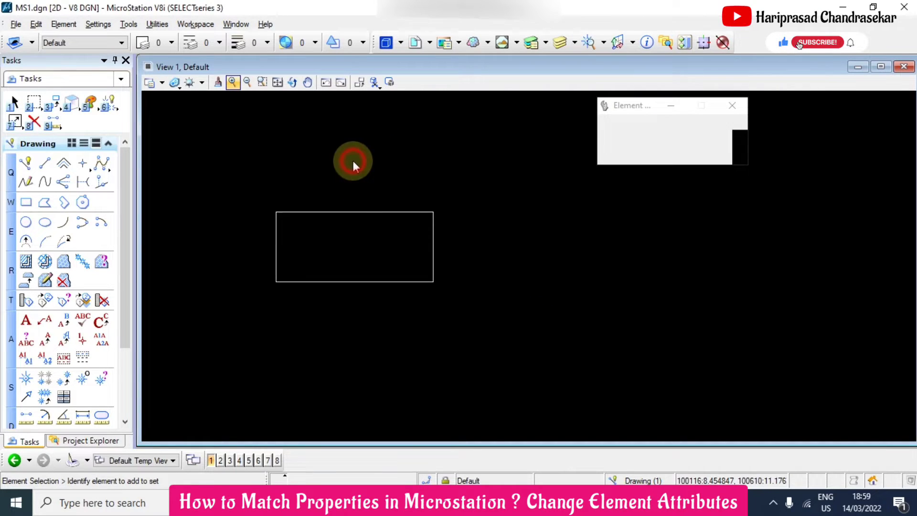
left_click(356, 213)
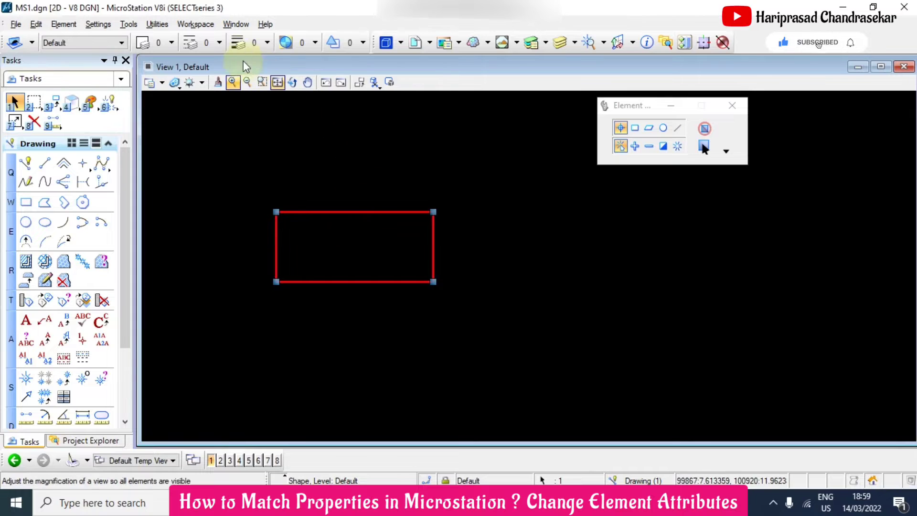
left_click(253, 42)
left_click(257, 110)
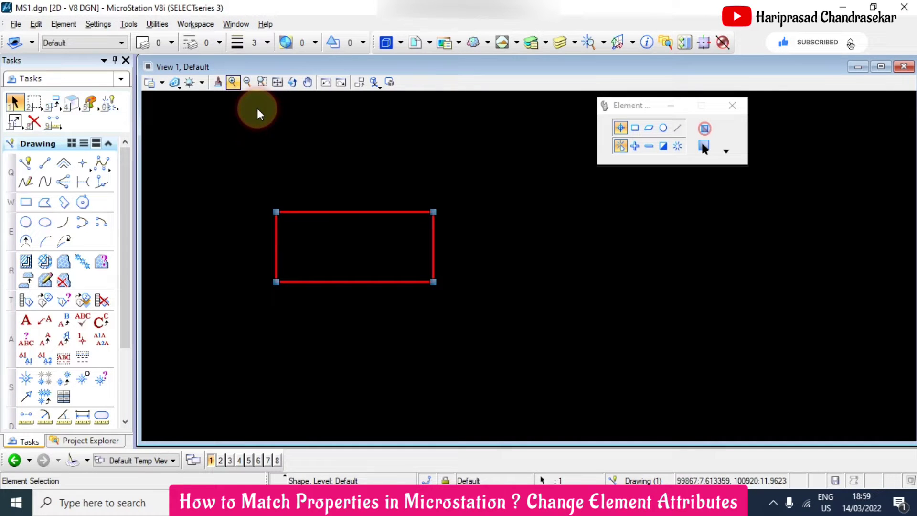
left_click(262, 142)
left_click(325, 211)
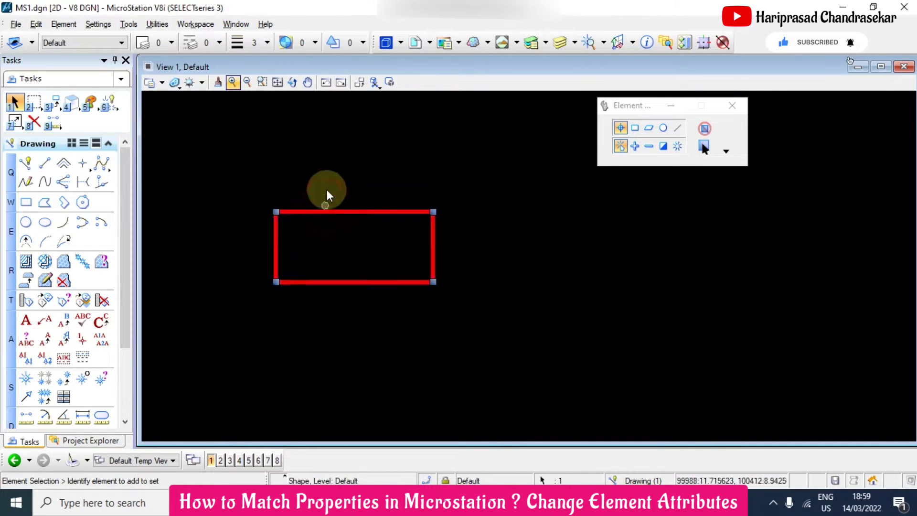
left_click(317, 159)
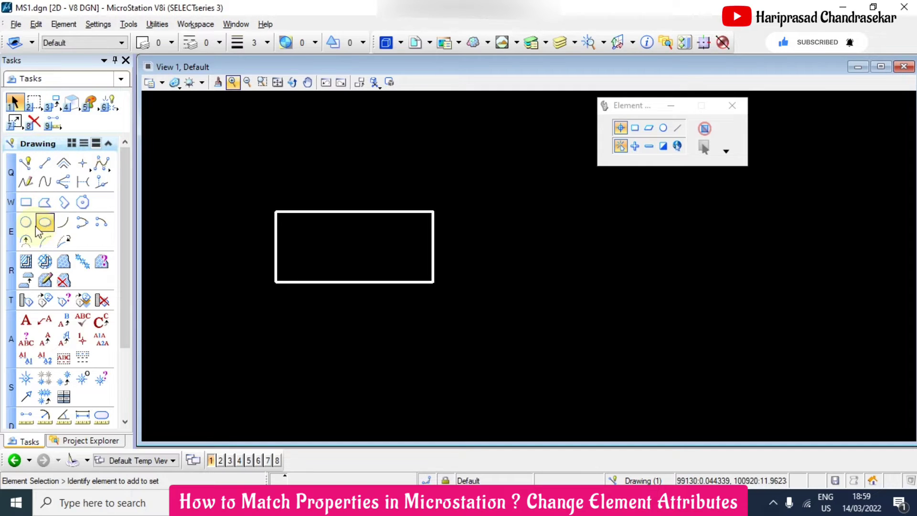
- Place a smaller rectangular block above and to the right of the existing rectangle
left_click(26, 202)
left_click(446, 155)
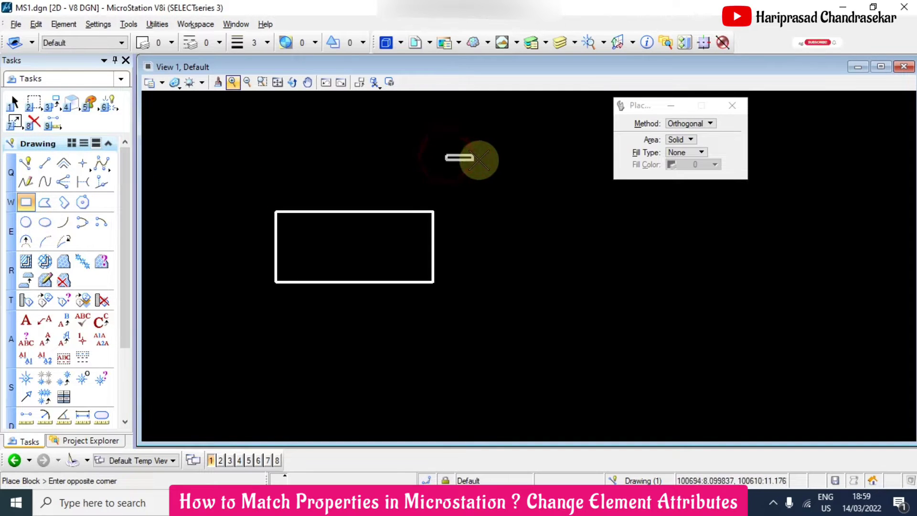
left_click(529, 194)
key("Escape")
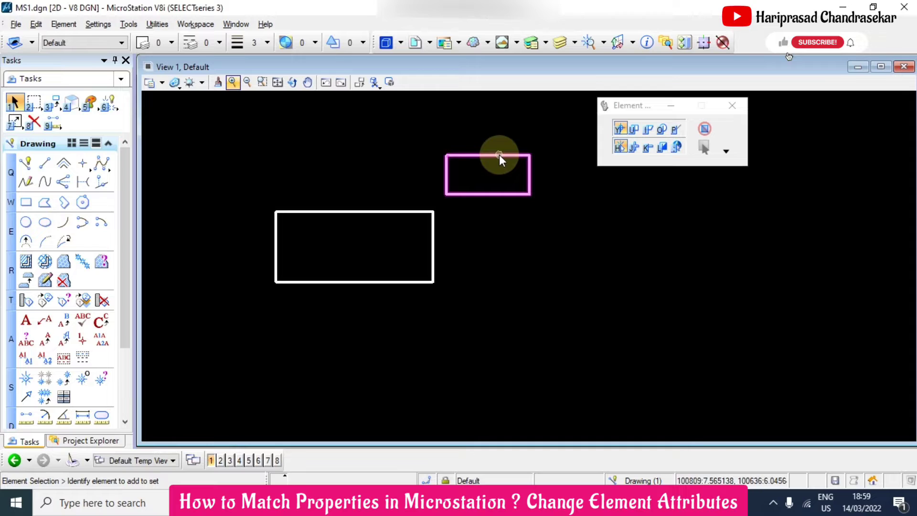
- Change the large rectangle's colour to red, colour 3
left_click(403, 210)
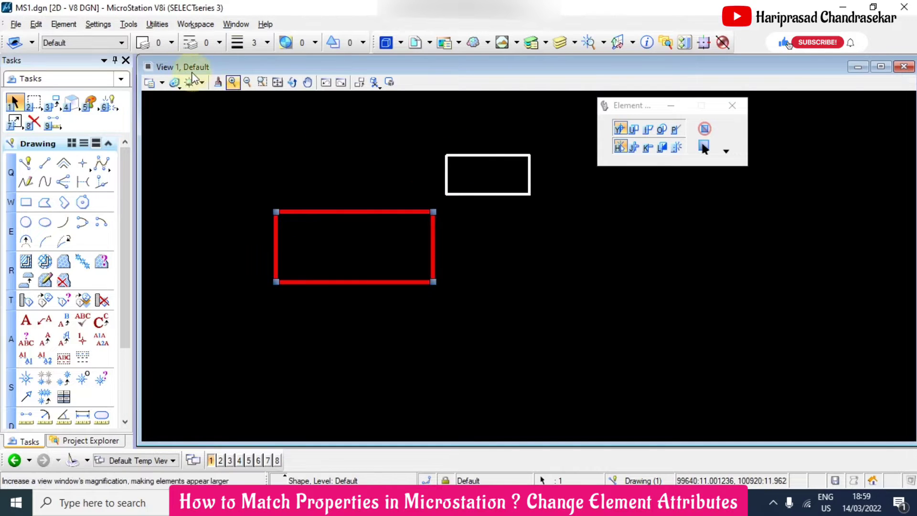
left_click(164, 43)
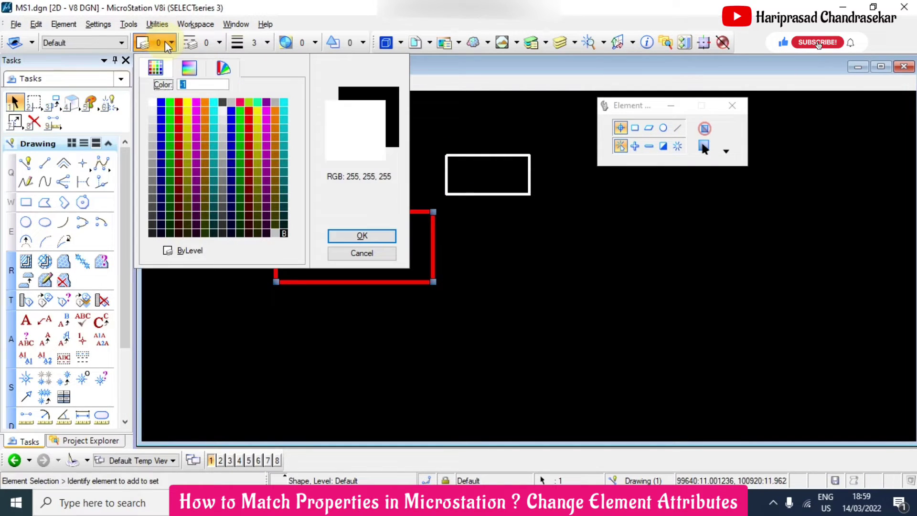
left_click(181, 101)
left_click(417, 136)
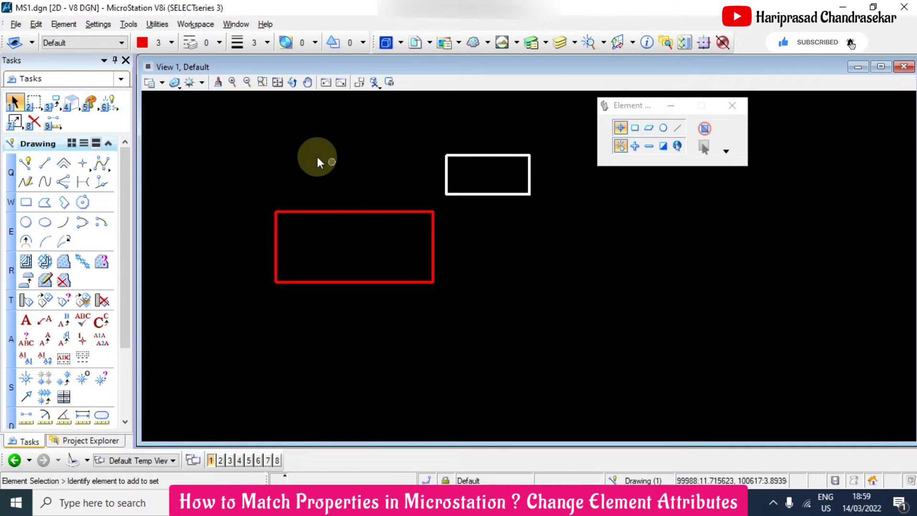
- Start Change Element Attributes and also include level, style, transparency, priority, class and template in the change
left_click(91, 101)
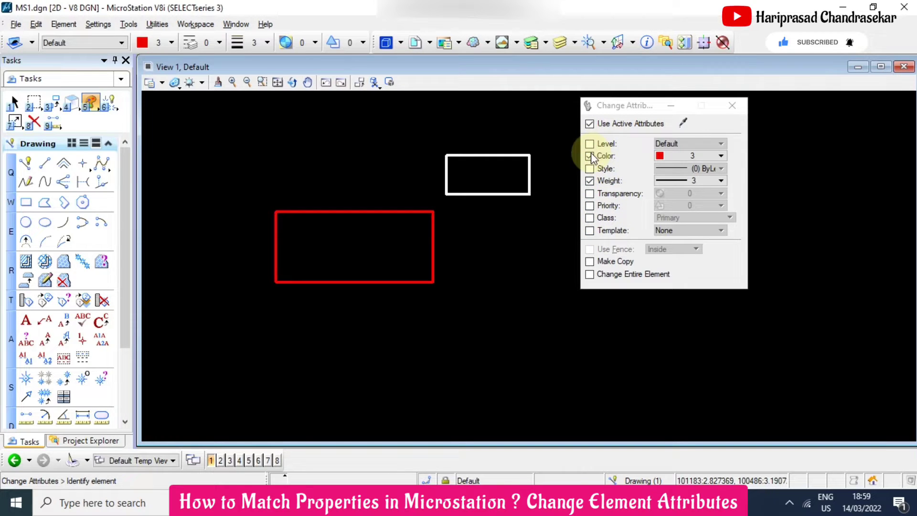
left_click(589, 144)
left_click(589, 168)
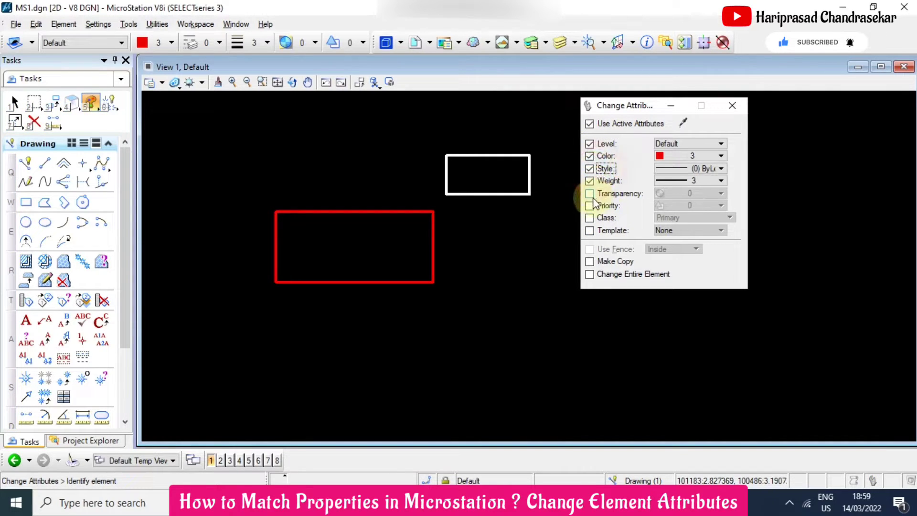
left_click(590, 193)
left_click(589, 205)
left_click(589, 218)
left_click(589, 230)
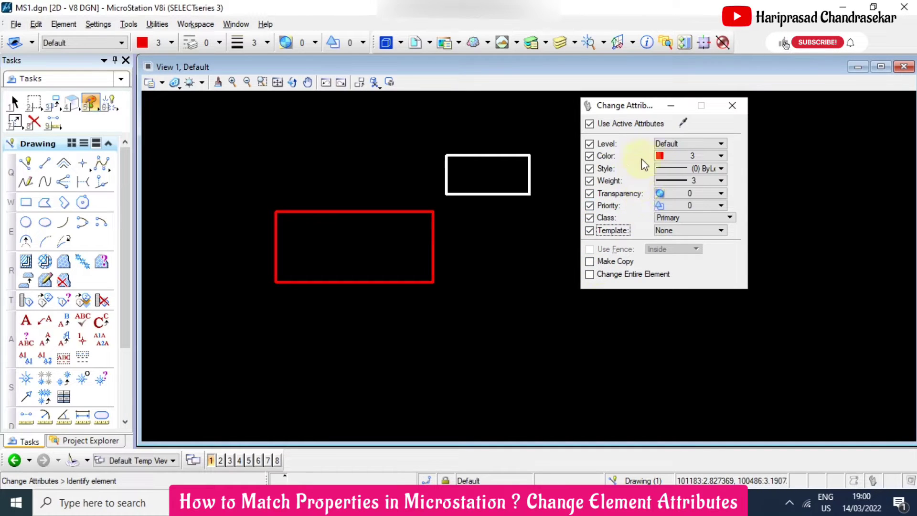
- Match the large red rectangle's attributes and apply them to the small white rectangle
left_click(684, 122)
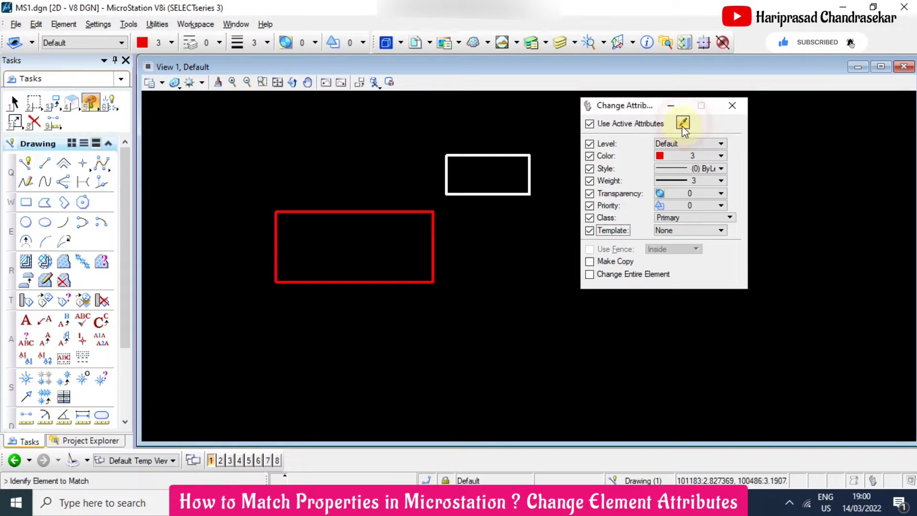
left_click(414, 210)
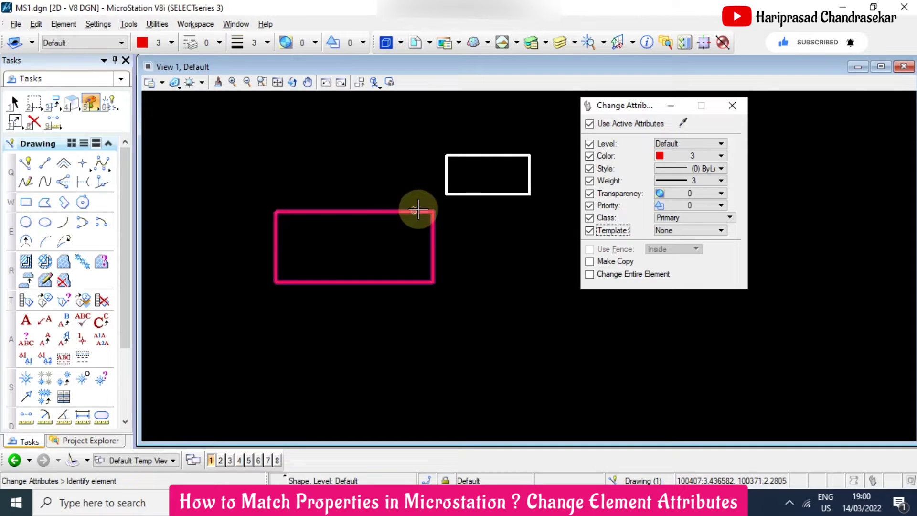
left_click(472, 155)
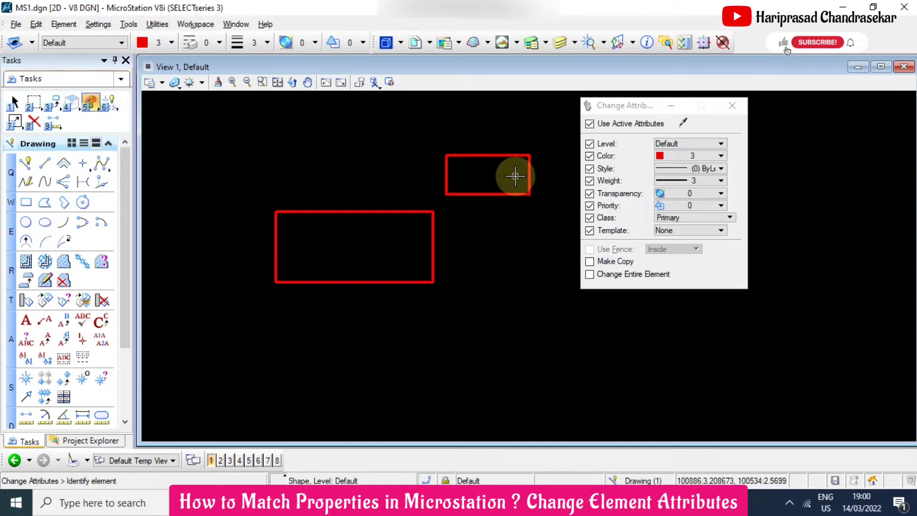
key("Escape")
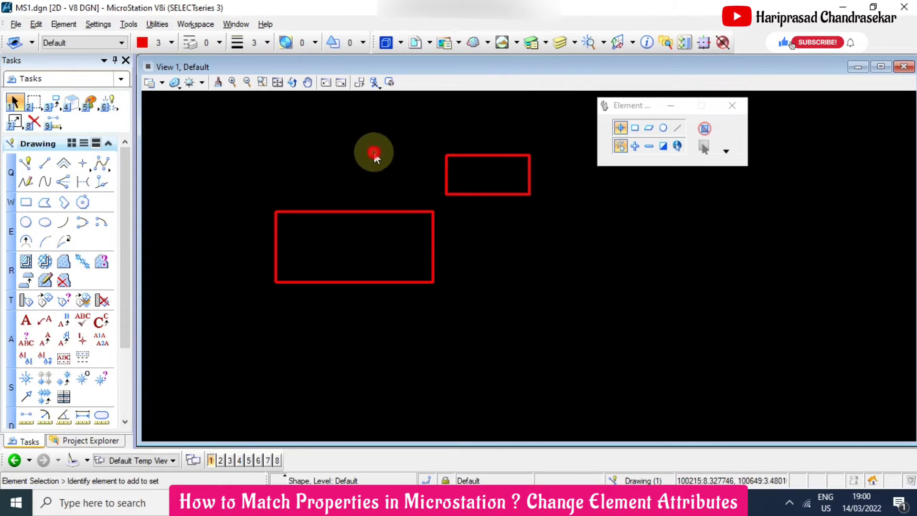
left_click(26, 202)
left_click(502, 245)
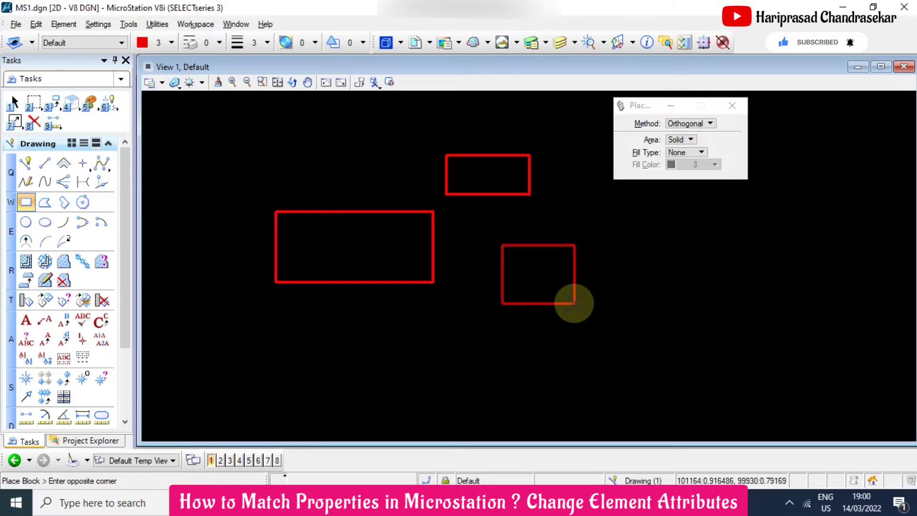
key("Escape")
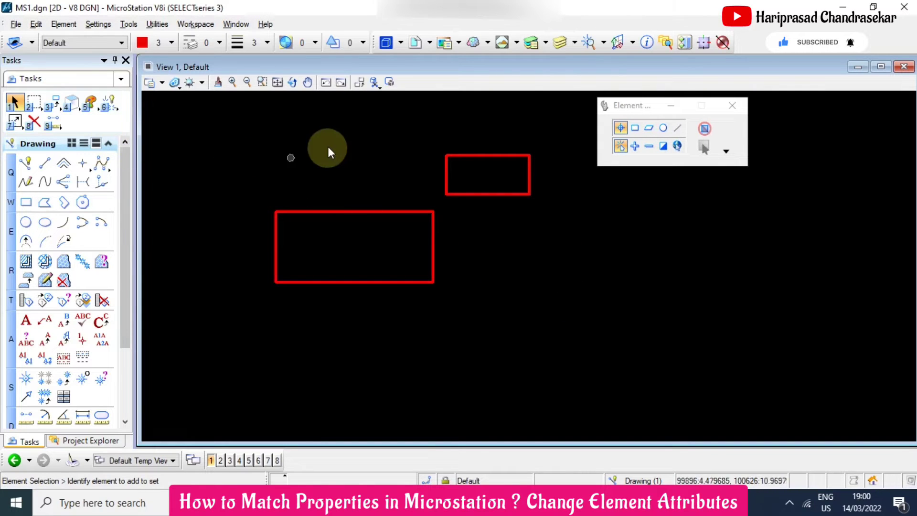
- Set the active colour to white, colour 0, and the active line weight to 0
left_click(153, 43)
left_click(152, 102)
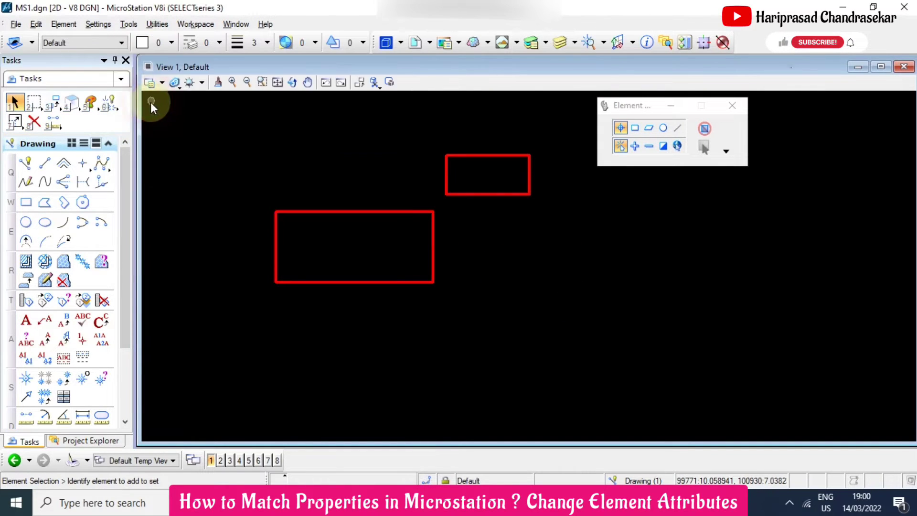
left_click(237, 42)
left_click(248, 61)
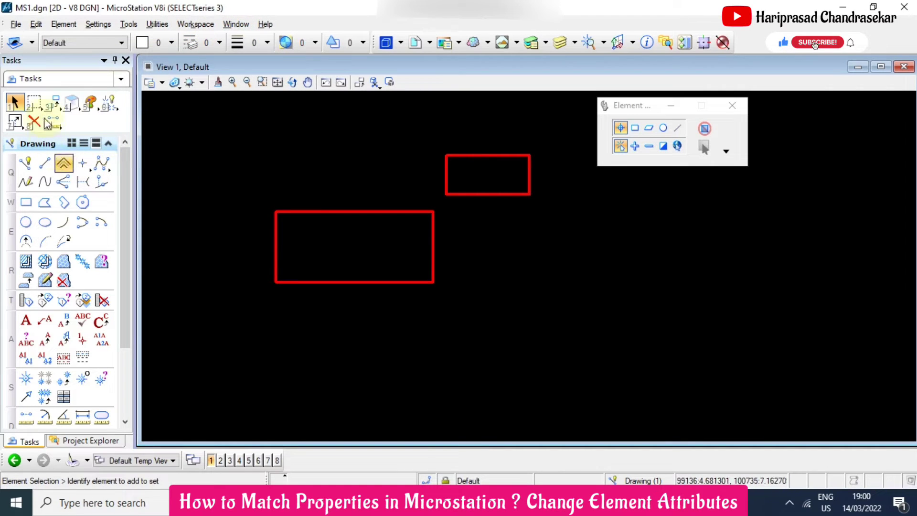
- Place an upright rectangular block below the small red rectangle, to the right of the large one
left_click(27, 202)
left_click(488, 240)
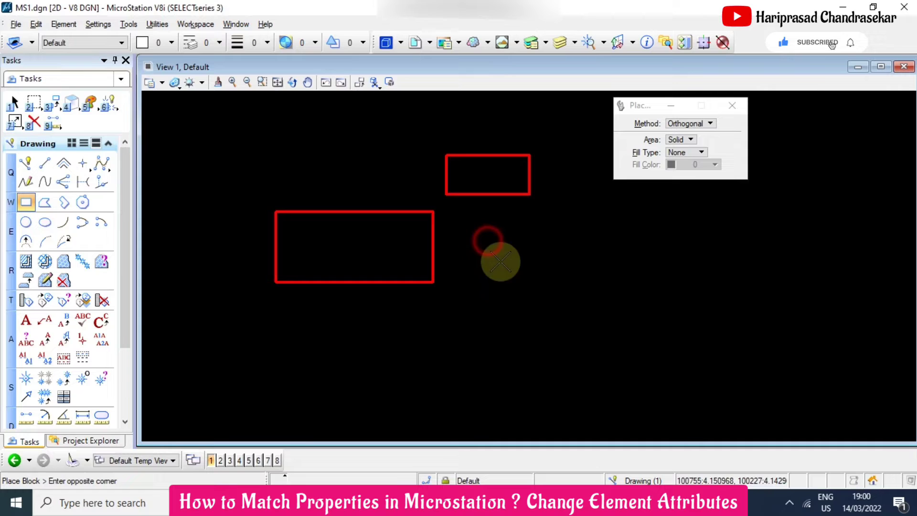
left_click(531, 305)
key("Escape")
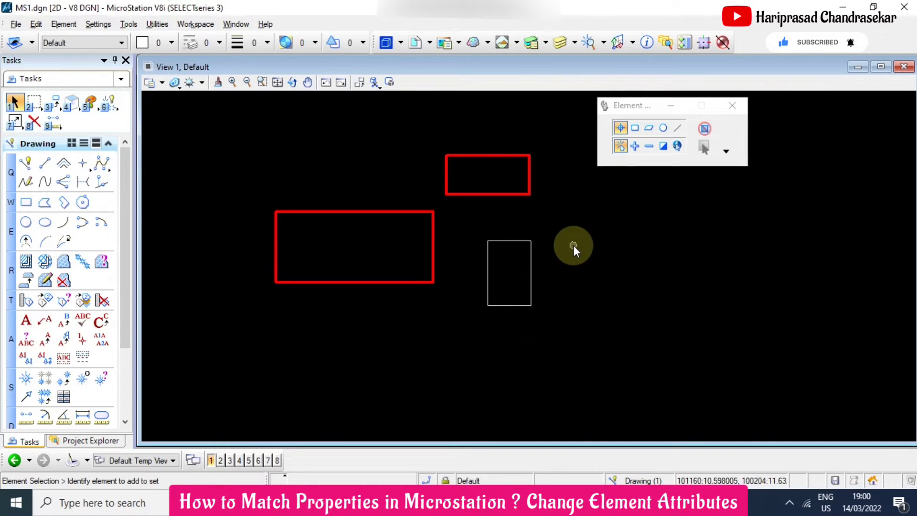
- Use Change Element Attributes to match the thin white block and apply its attributes to both red rectangles
key("5")
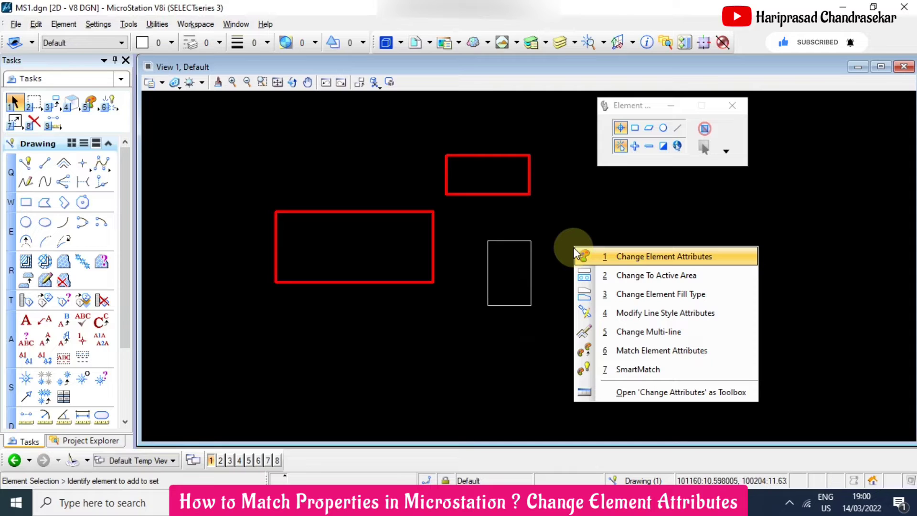
key("1")
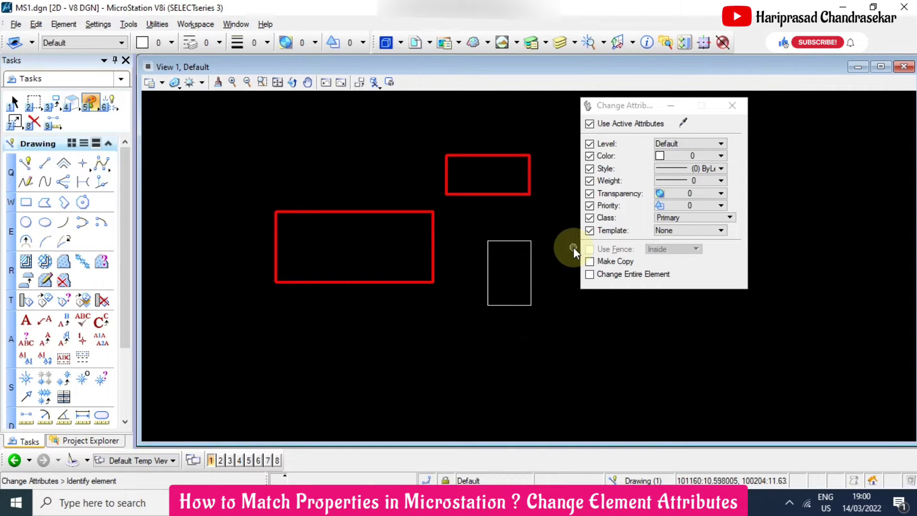
left_click(684, 123)
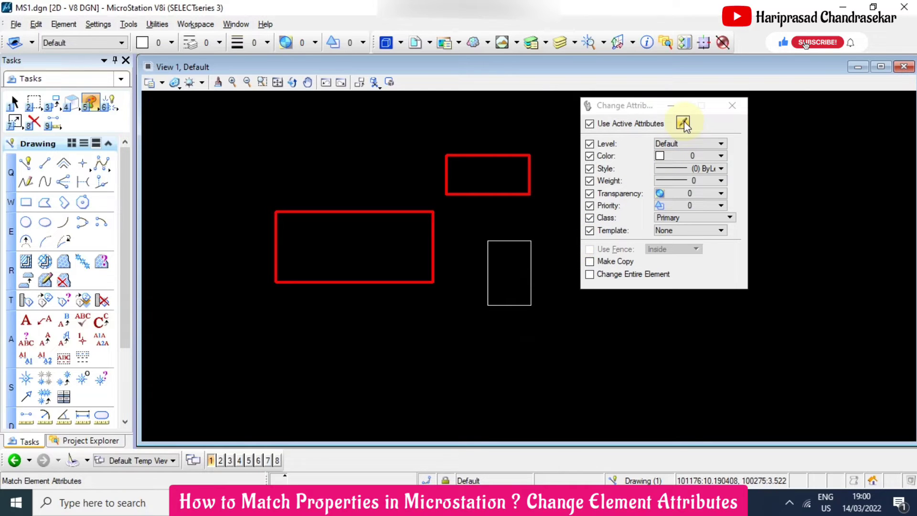
left_click(684, 123)
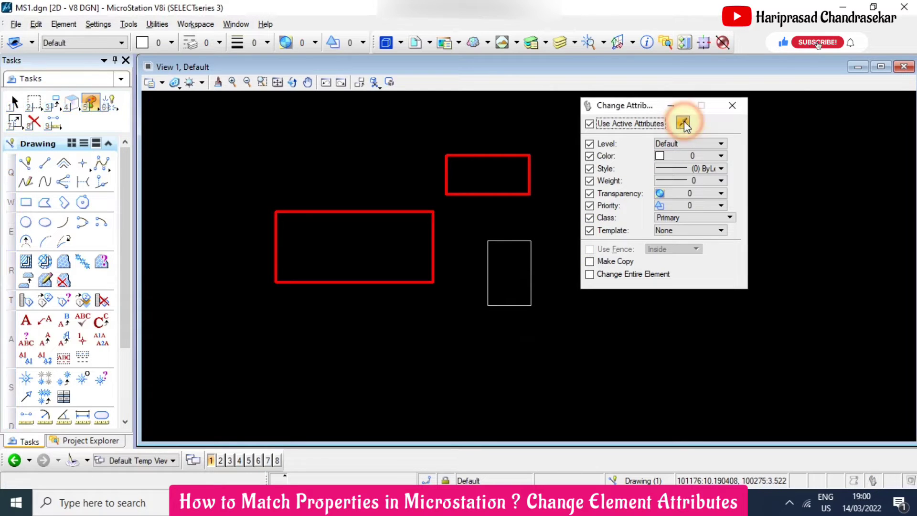
left_click(527, 238)
left_click(449, 203)
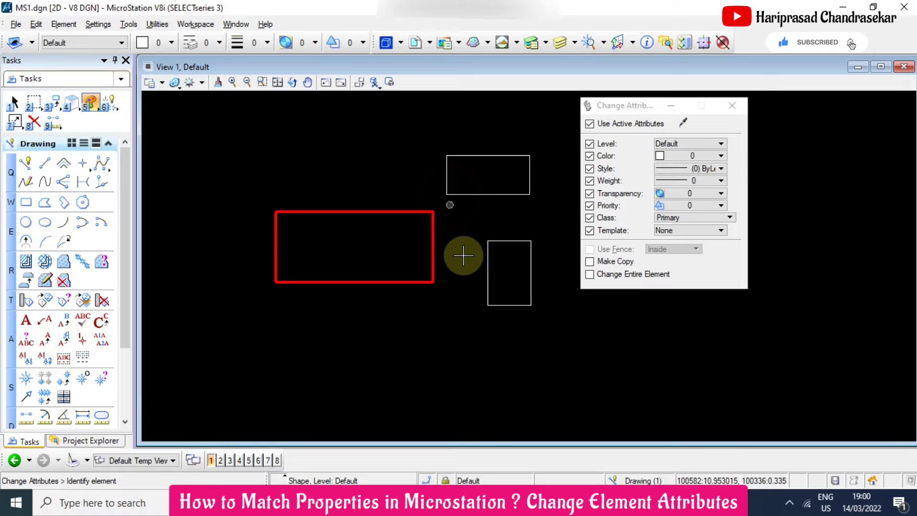
left_click(415, 211)
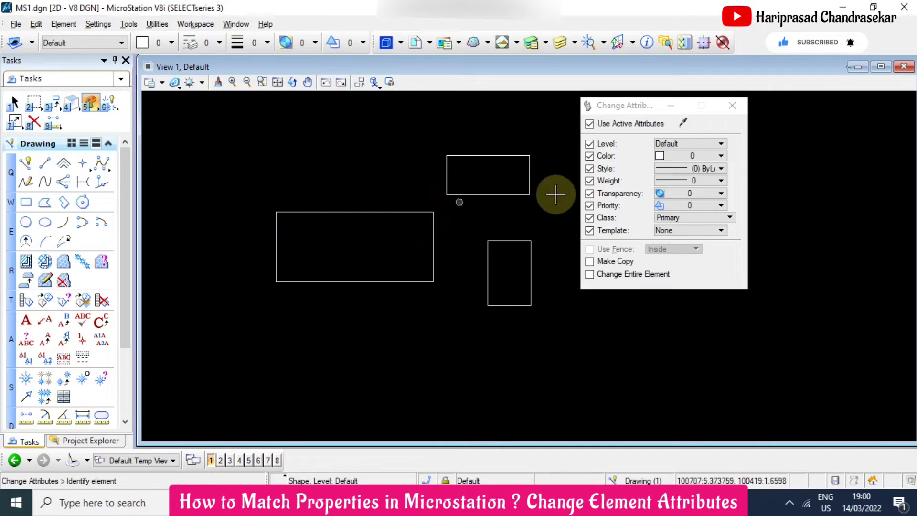
- Place a fourth rectangular block above the large rectangle, extending past its left edge
left_click(25, 203)
left_click(243, 131)
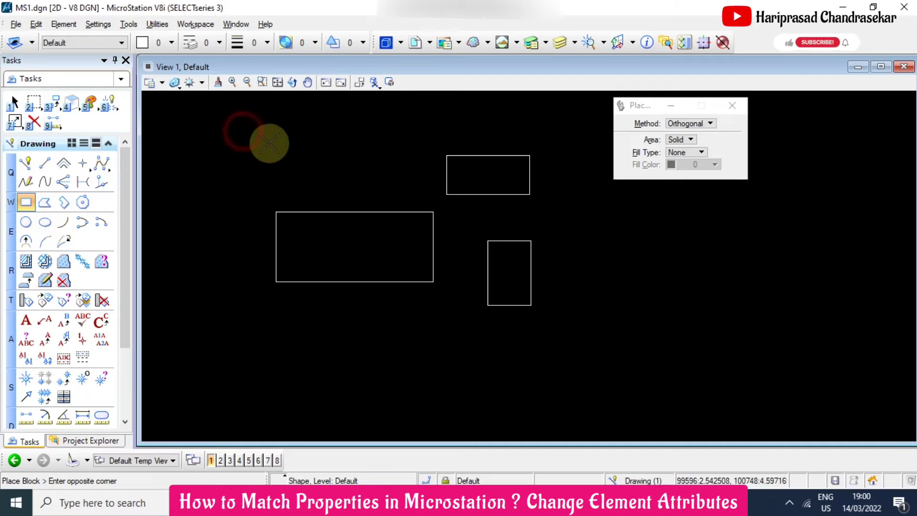
left_click(350, 170)
key("Escape")
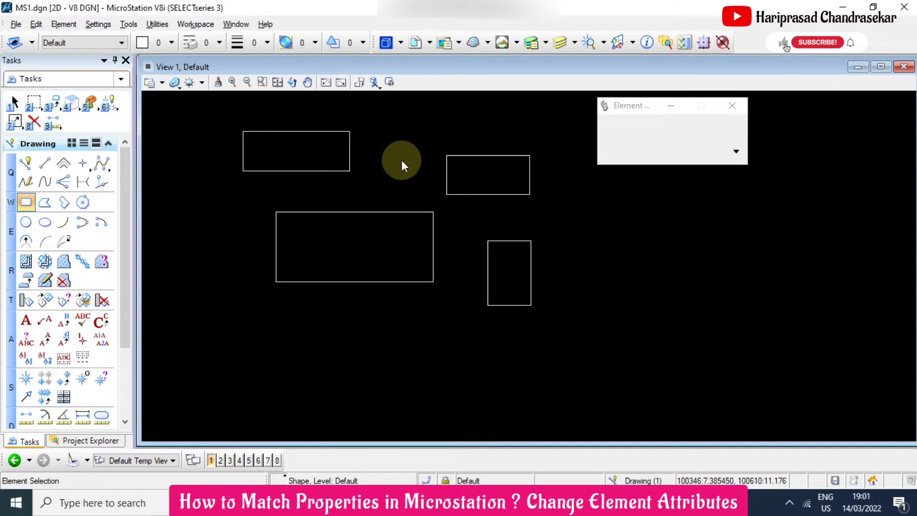
- Change the colour of the block above the large rectangle to green, colour 2
left_click(277, 130)
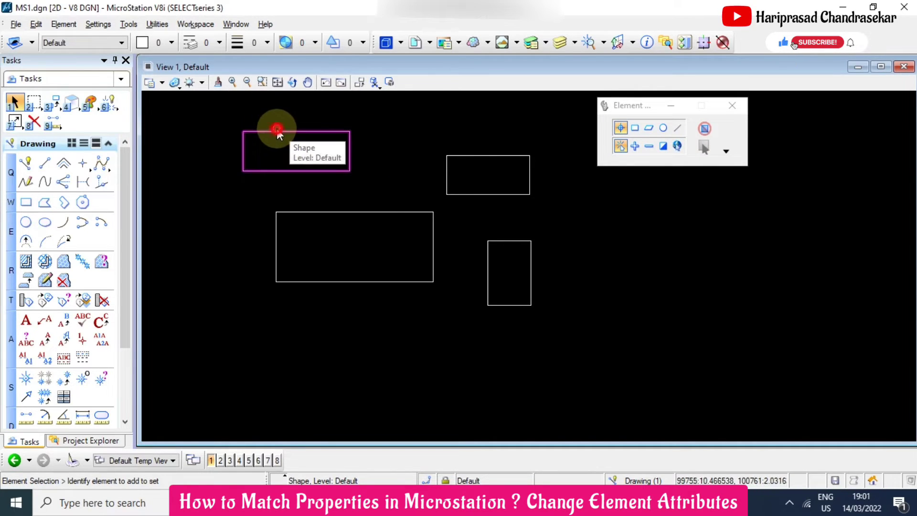
left_click(158, 44)
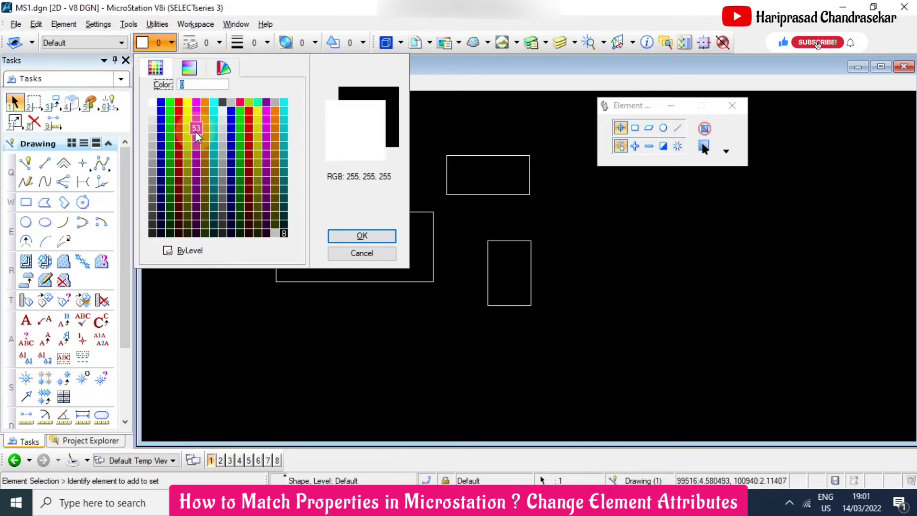
left_click(169, 102)
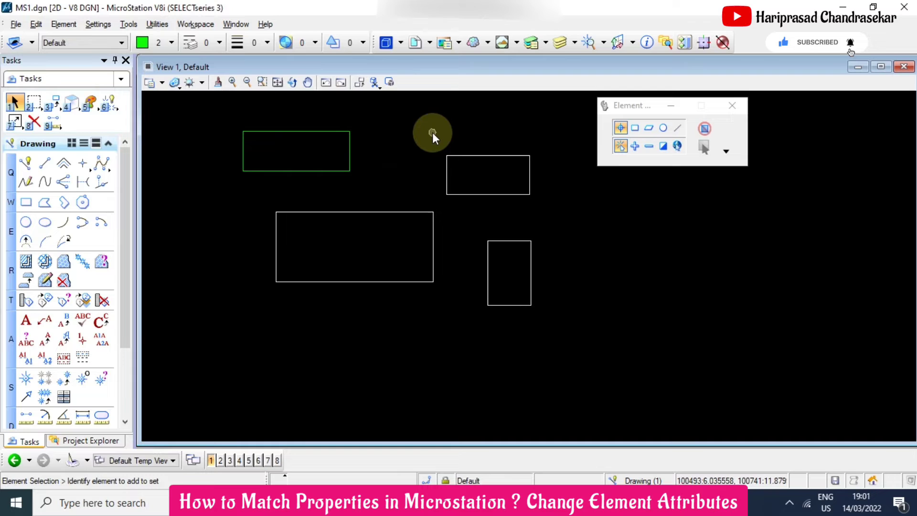
key("5")
key("1")
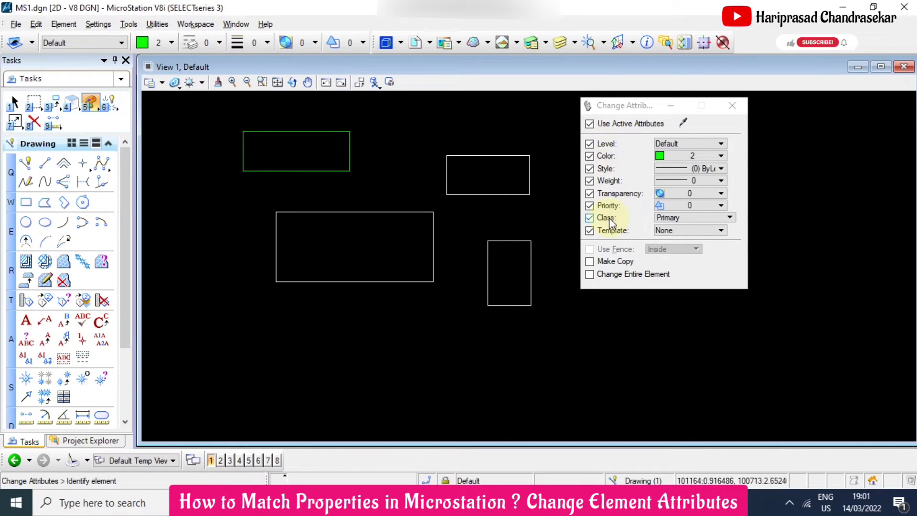
key("1")
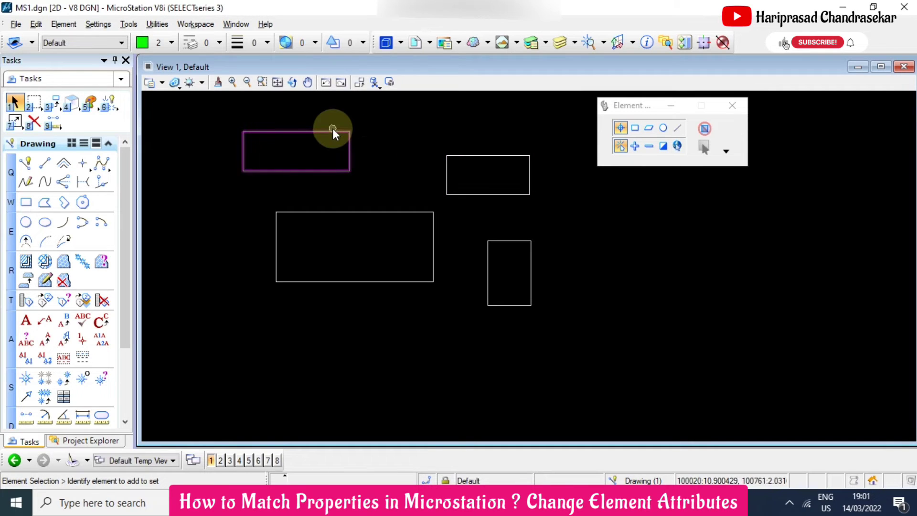
- Set the line weight of the green block above the large rectangle to 3
left_click(332, 130)
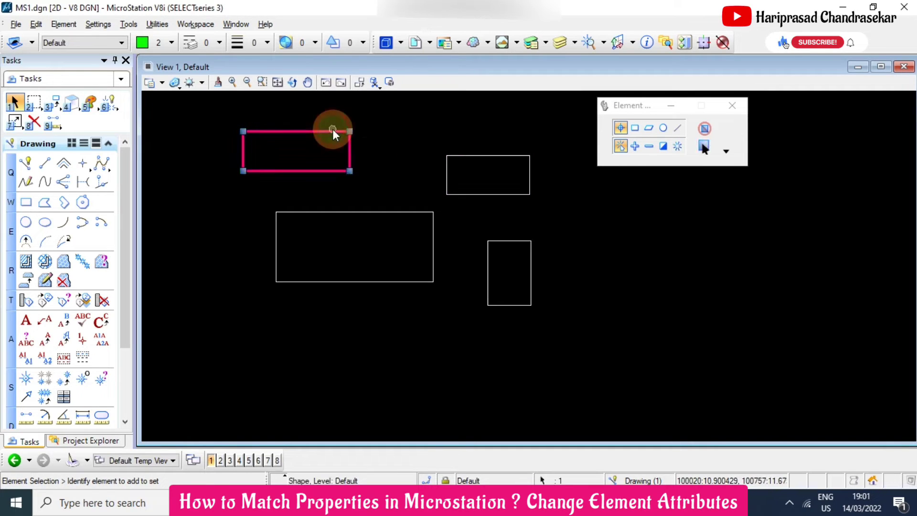
left_click(267, 42)
left_click(258, 110)
left_click(413, 126)
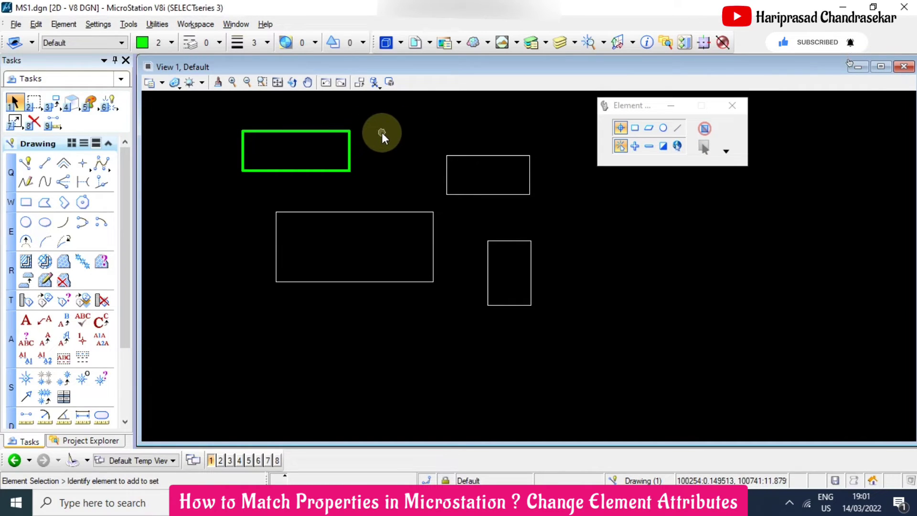
- Start Change Element Attributes and limit it to Color by turning off Level, Style, Weight, Transparency, Priority, Class and Template
key("t")
key("3")
key("1")
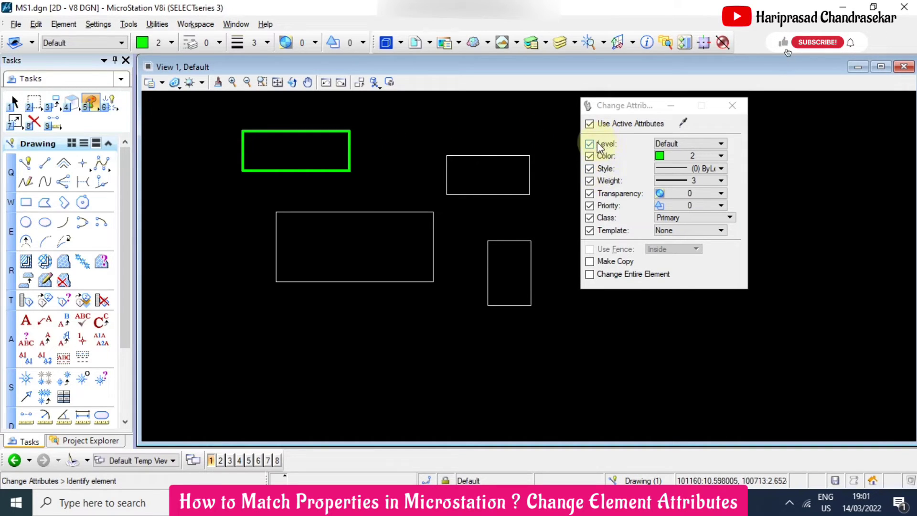
left_click(589, 169)
left_click(589, 180)
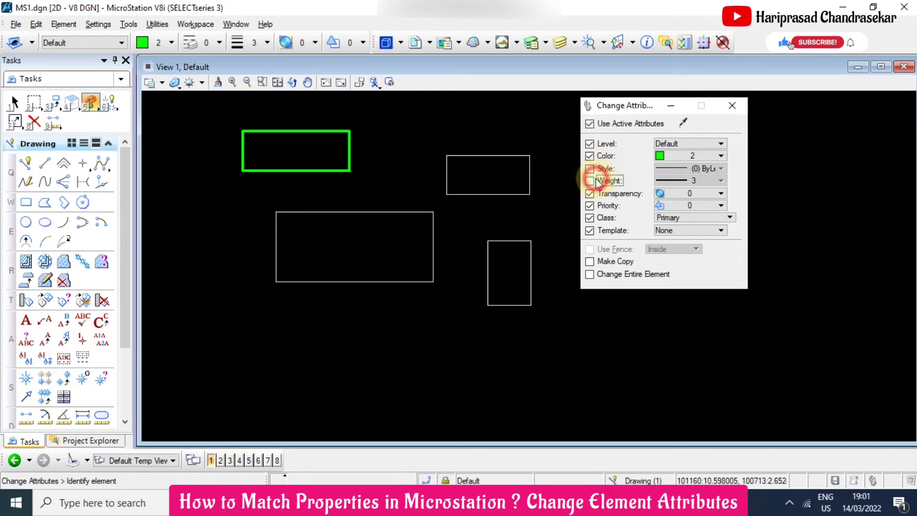
left_click(590, 193)
left_click(591, 205)
left_click(592, 217)
left_click(592, 230)
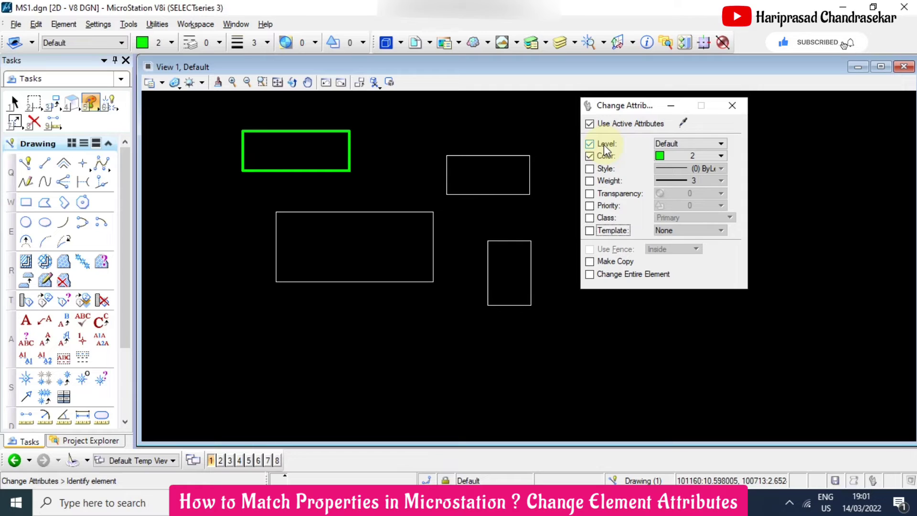
left_click(590, 143)
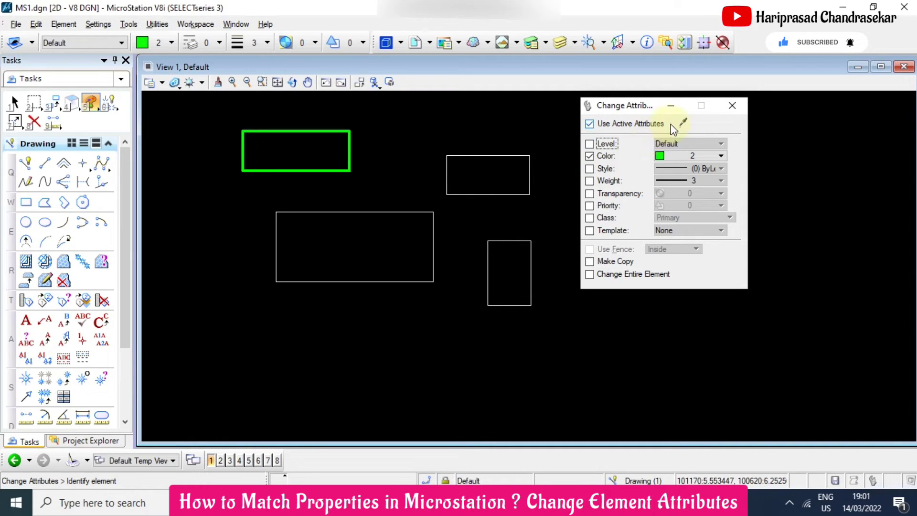
- Match the thick green block and apply only its colour to the small white rectangle above the upright block
left_click(683, 123)
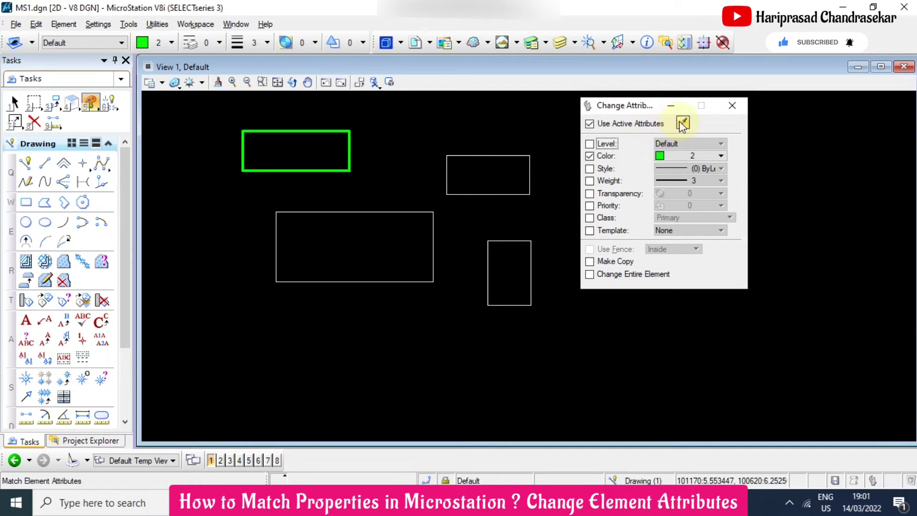
left_click(341, 130)
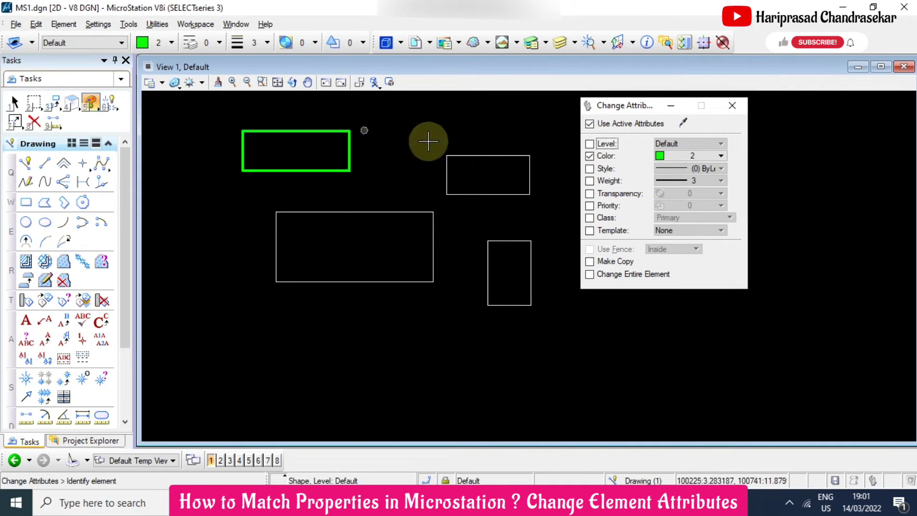
left_click(501, 129)
key("Escape")
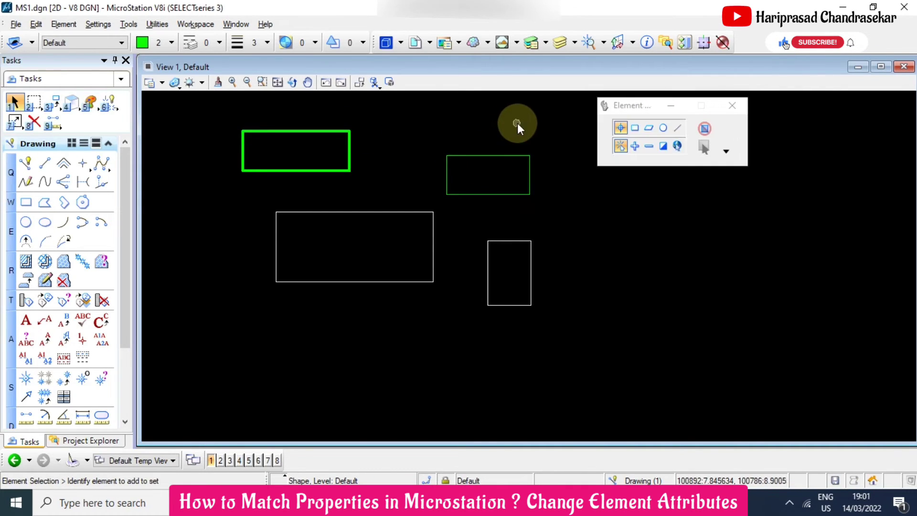
- Restart Change Element Attributes and turn off Color and turn on Weight as the only attribute to change
middle_click_drag(411, 151, 419, 205)
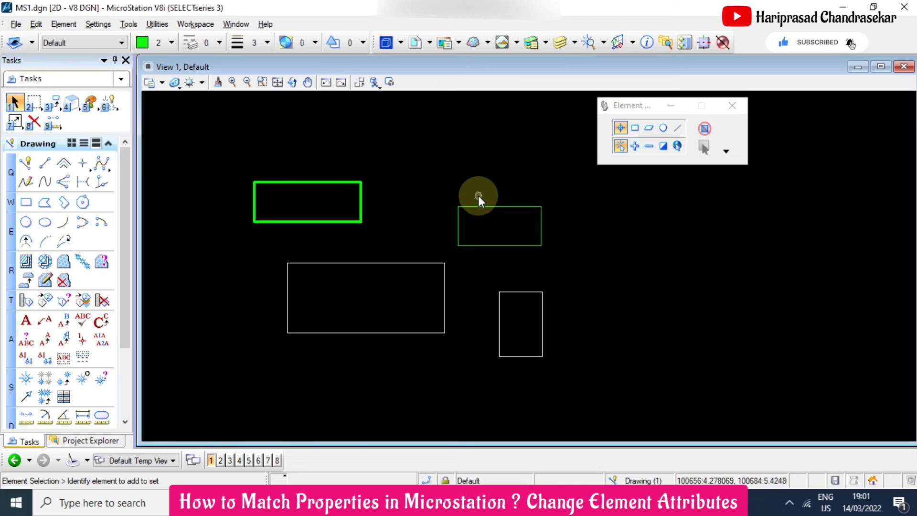
key("t")
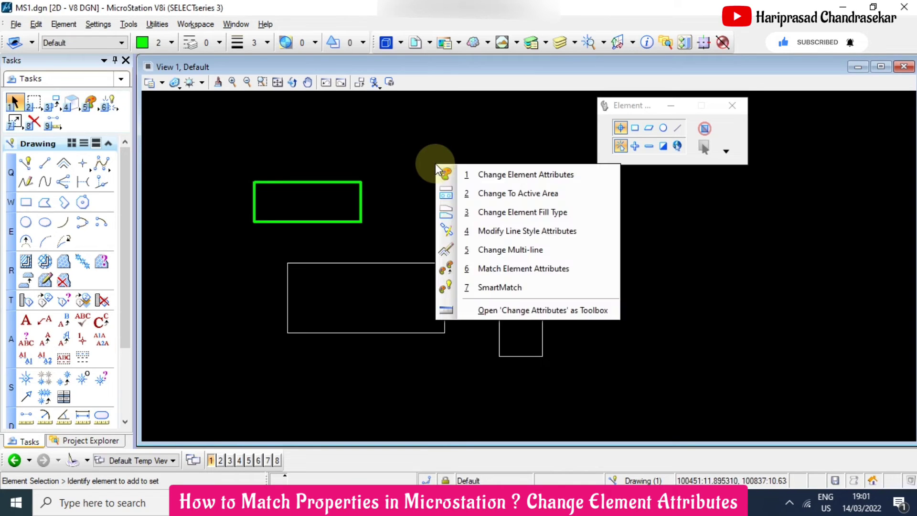
key("1")
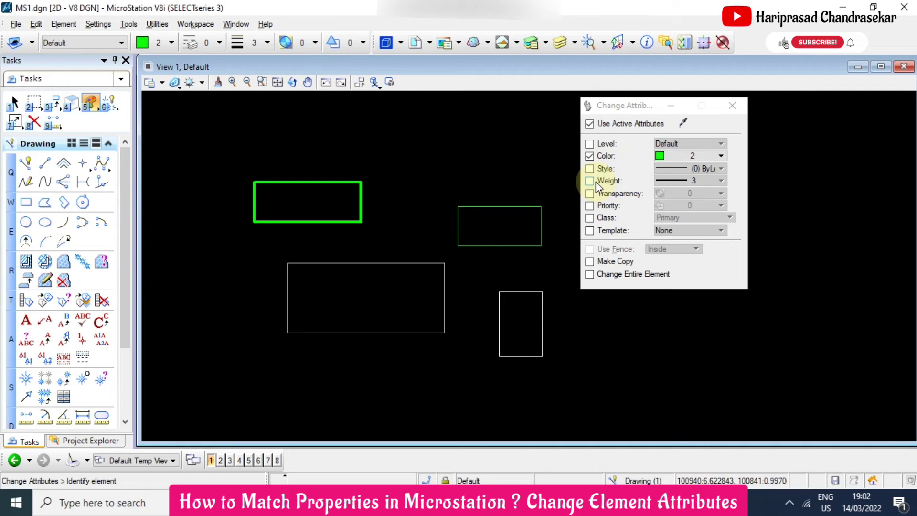
left_click(590, 155)
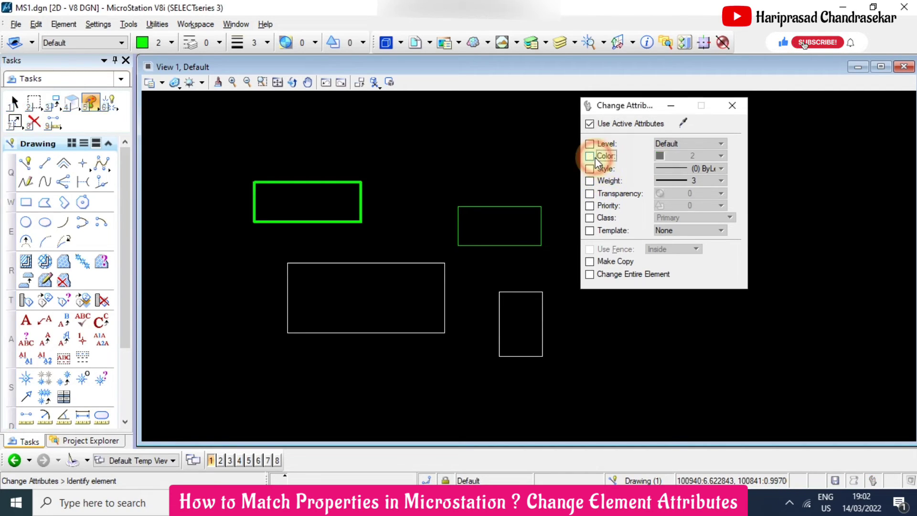
left_click(601, 181)
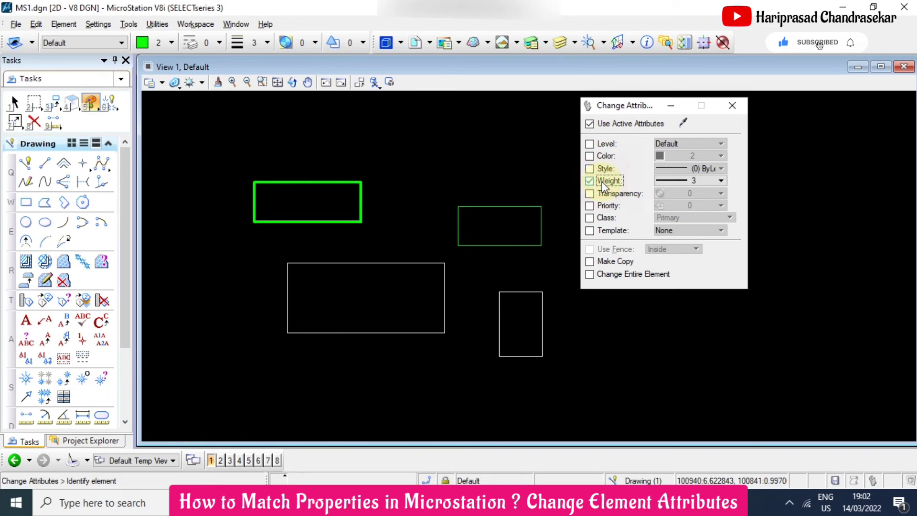
- Match the thick green block and apply only its line weight to the large white rectangle
left_click(683, 123)
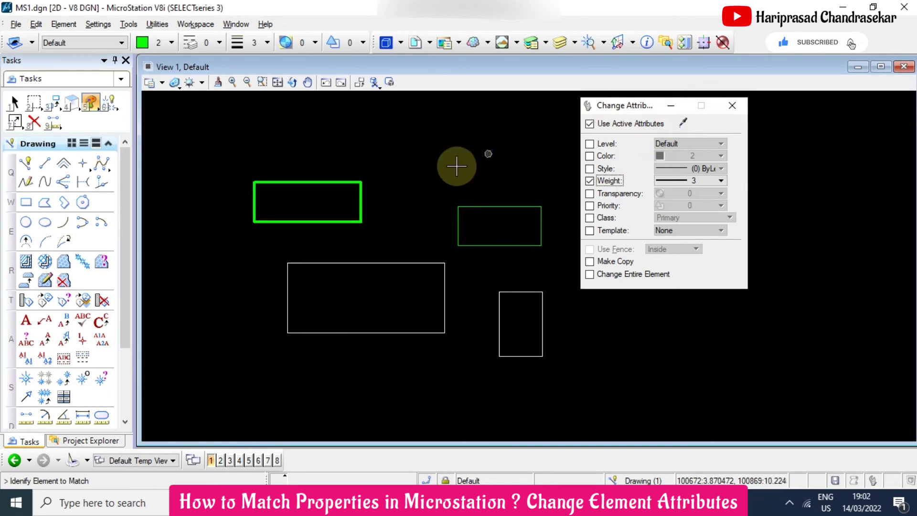
left_click(353, 181)
left_click(354, 181)
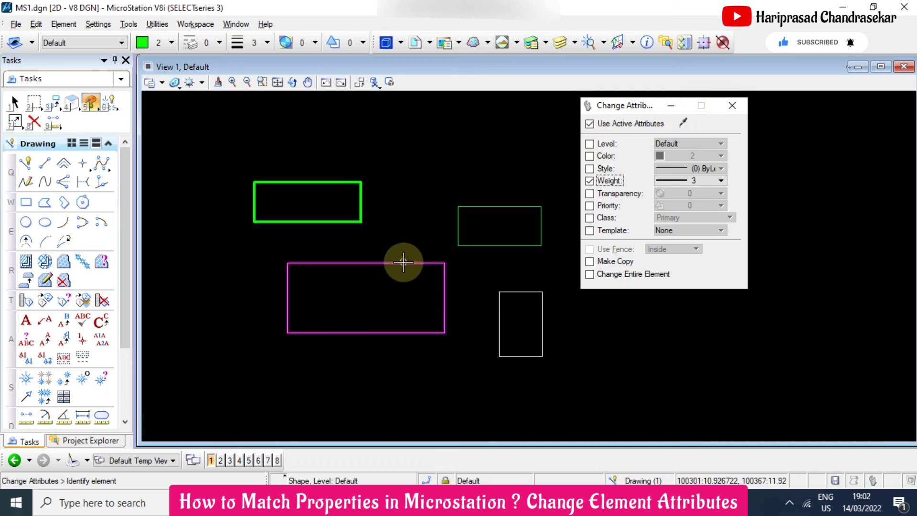
left_click(401, 263)
key("Escape")
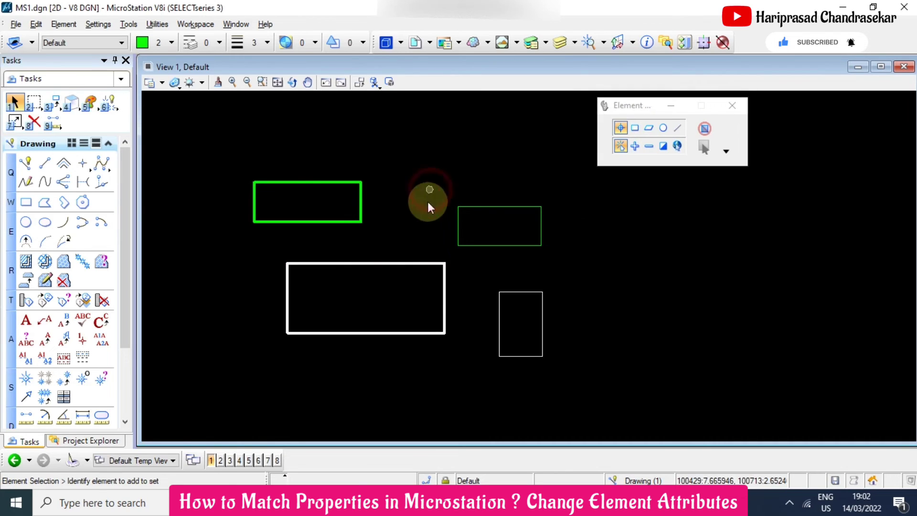